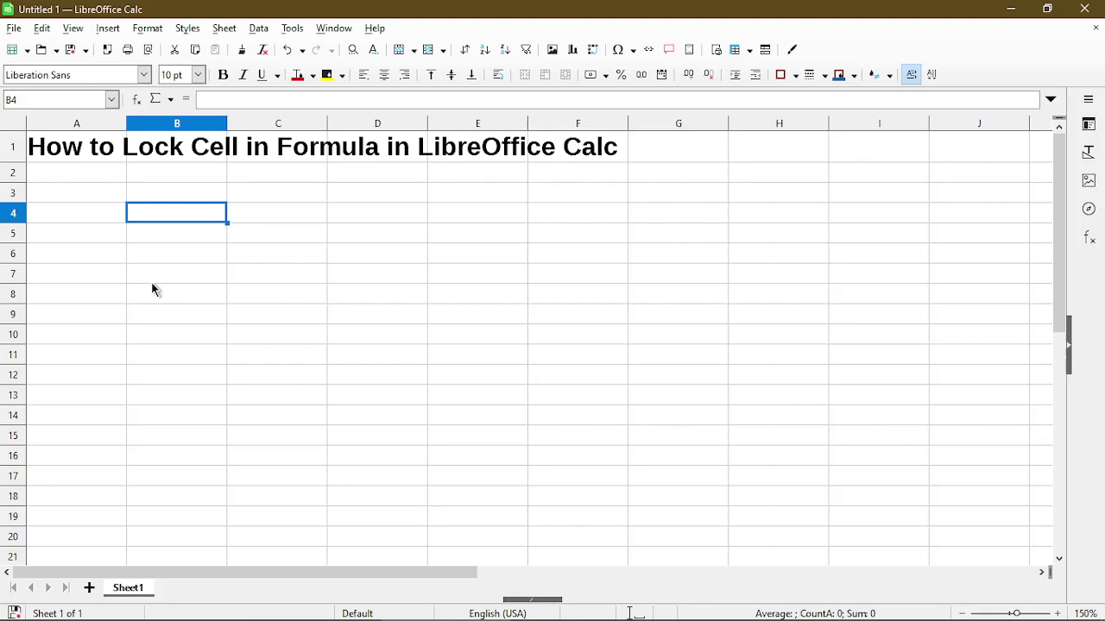
Fill B4:B12 with the series 1–9 and C4:C12 with 2–10.
{"action": "type", "text": "1"}
{"action": "key", "text": "Return"}
{"action": "key", "text": "Up"}
{"action": "left_click_drag", "start_coordinate": [226, 222], "coordinate": [223, 380]}
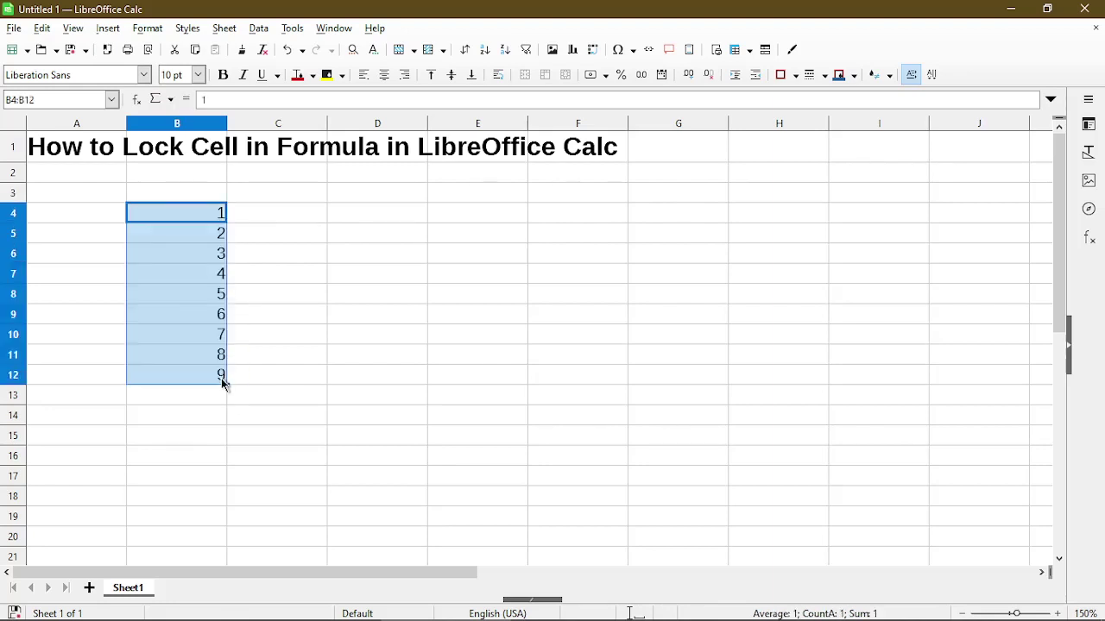
{"action": "left_click", "coordinate": [291, 215]}
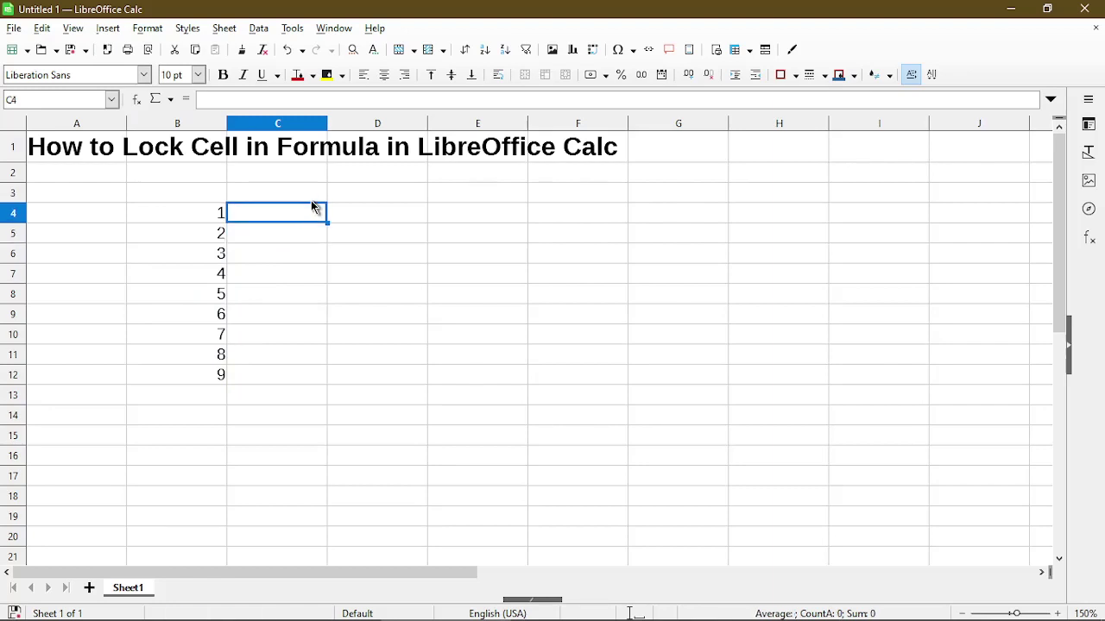
{"action": "type", "text": "2"}
{"action": "key", "text": "Return"}
{"action": "key", "text": "Up"}
{"action": "left_click_drag", "start_coordinate": [325, 223], "coordinate": [308, 382]}
Enter =B4+C4 in D4 and fill it down to D12, giving 3 through 19.
{"action": "left_click", "coordinate": [370, 222]}
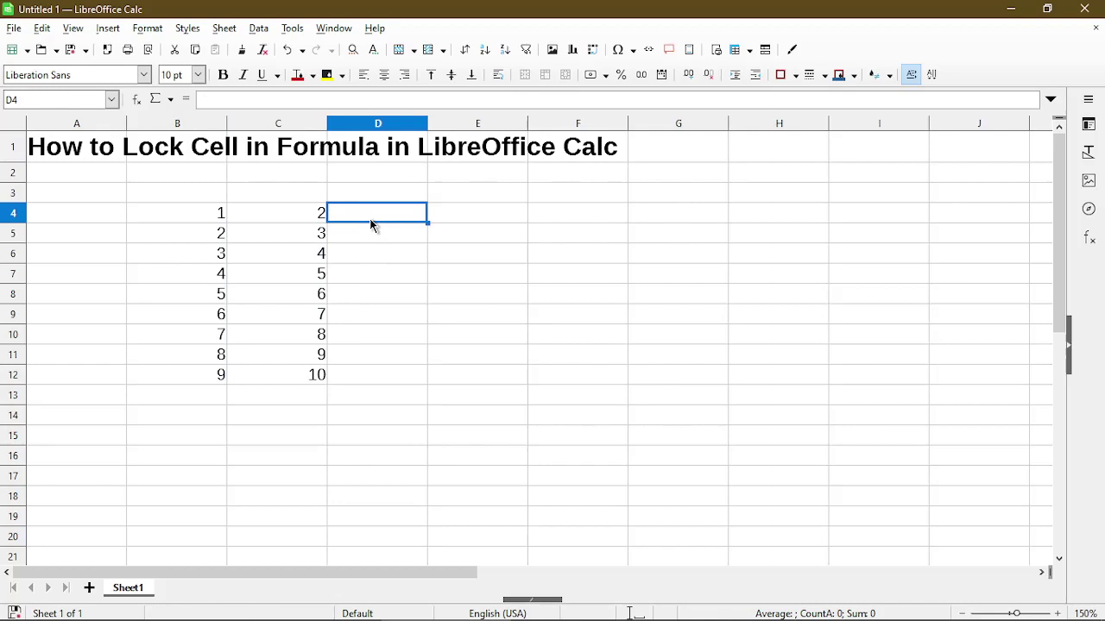
{"action": "type", "text": "="}
{"action": "left_click", "coordinate": [184, 216]}
{"action": "type", "text": "+"}
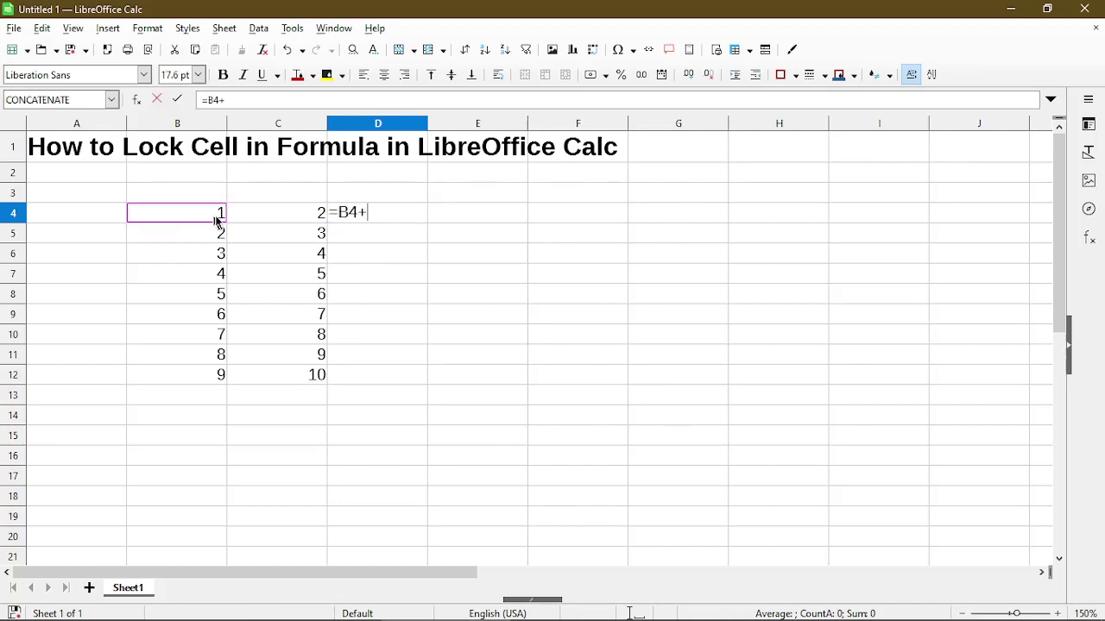
{"action": "left_click", "coordinate": [249, 219]}
{"action": "key", "text": "Return"}
{"action": "key", "text": "Up"}
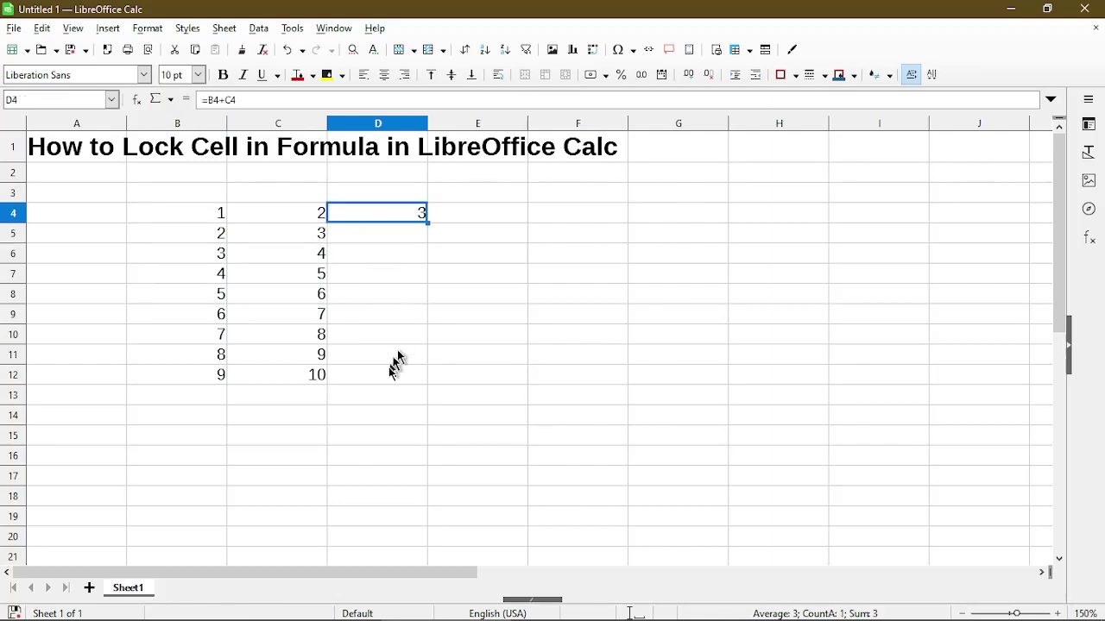
{"action": "left_click", "coordinate": [384, 379], "text": "shift"}
{"action": "key", "text": "ctrl+d"}
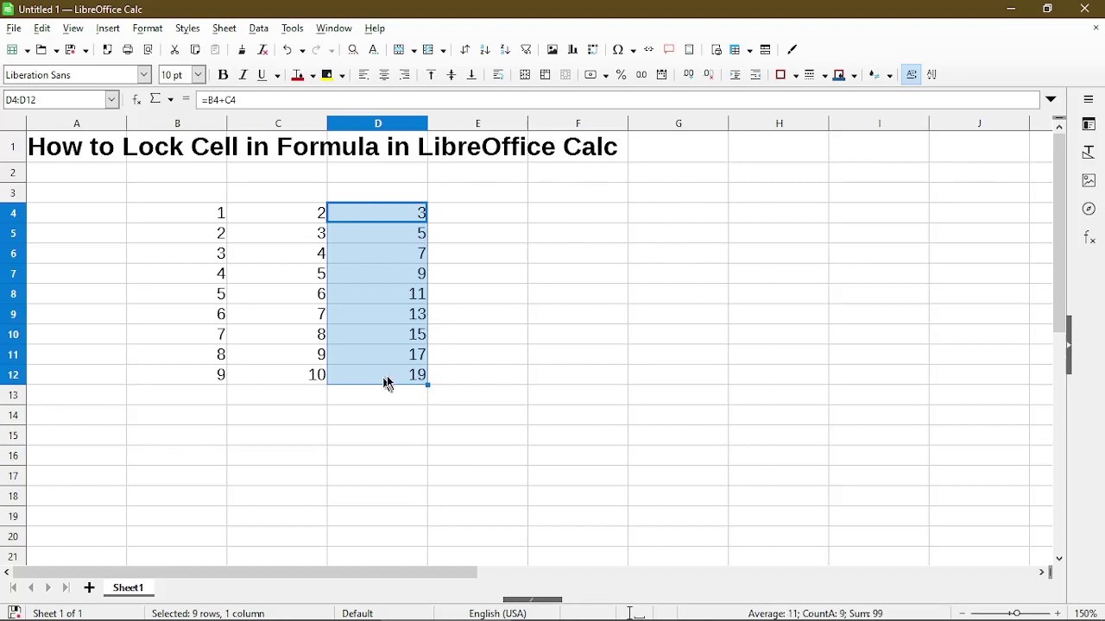
Check D4's formula references, then copy D4:D12.
{"action": "left_click", "coordinate": [384, 214]}
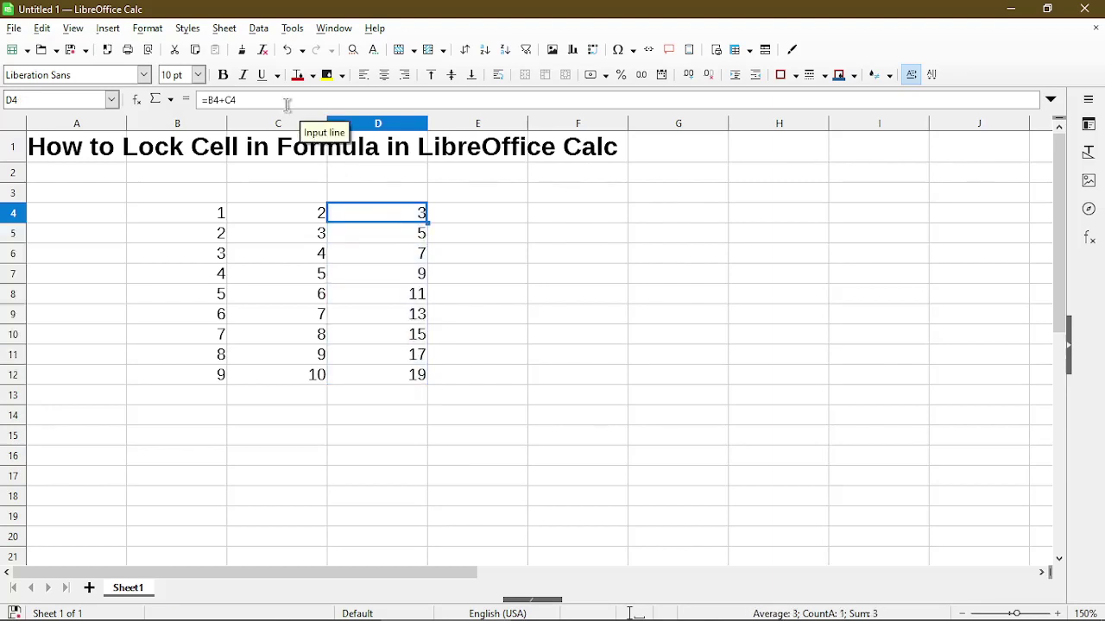
{"action": "key", "text": "F2"}
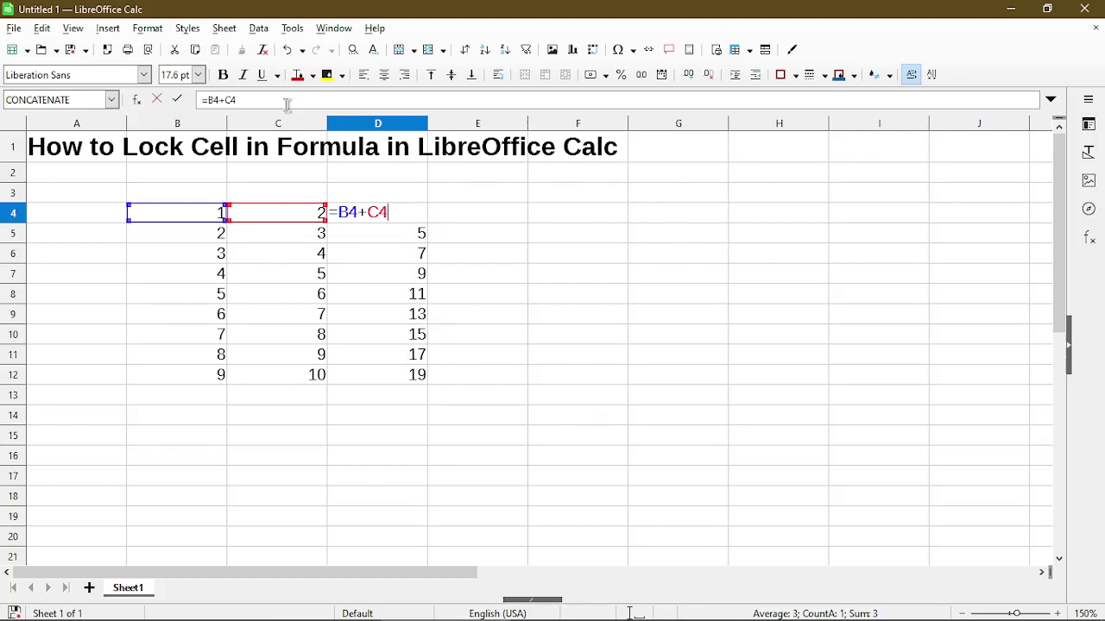
{"action": "key", "text": "Return"}
{"action": "key", "text": "Up"}
{"action": "left_click", "coordinate": [397, 382], "text": "shift"}
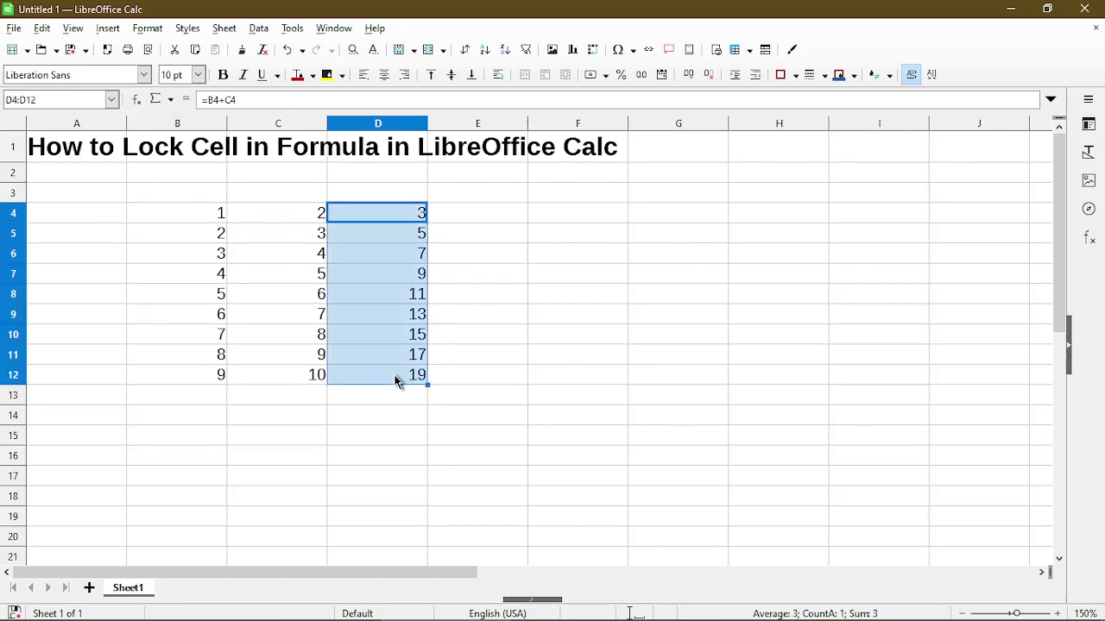
{"action": "key", "text": "ctrl+c"}
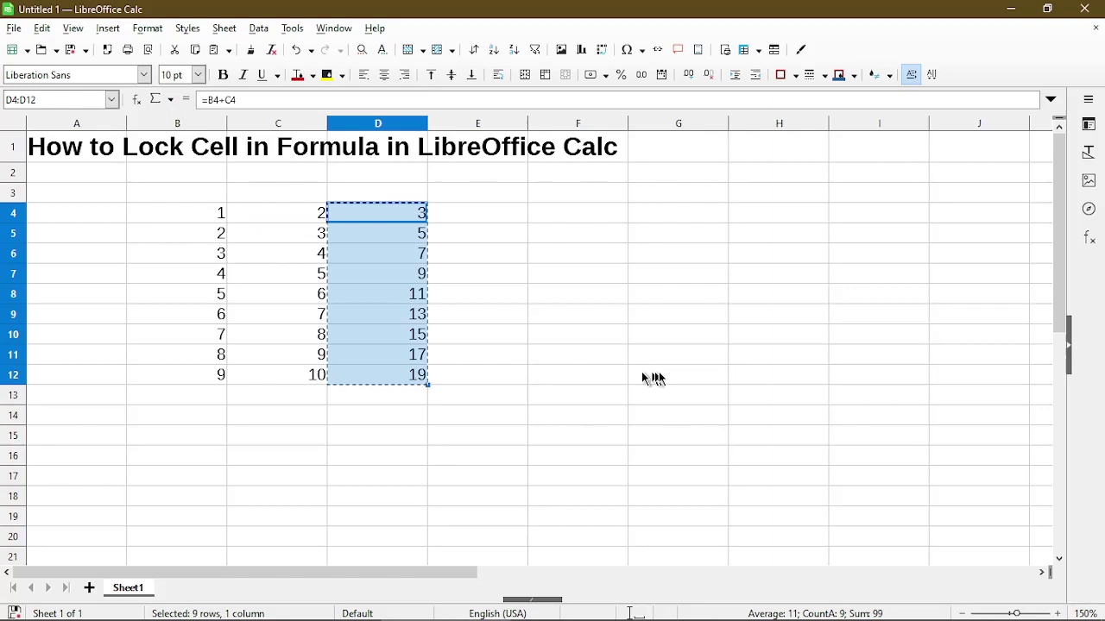
Paste the sum formulas into H9:H17 and compare H12, D4 and H9, where references shifted to =F9+G9 showing 0.
{"action": "left_click", "coordinate": [739, 312]}
{"action": "key", "text": "ctrl+v"}
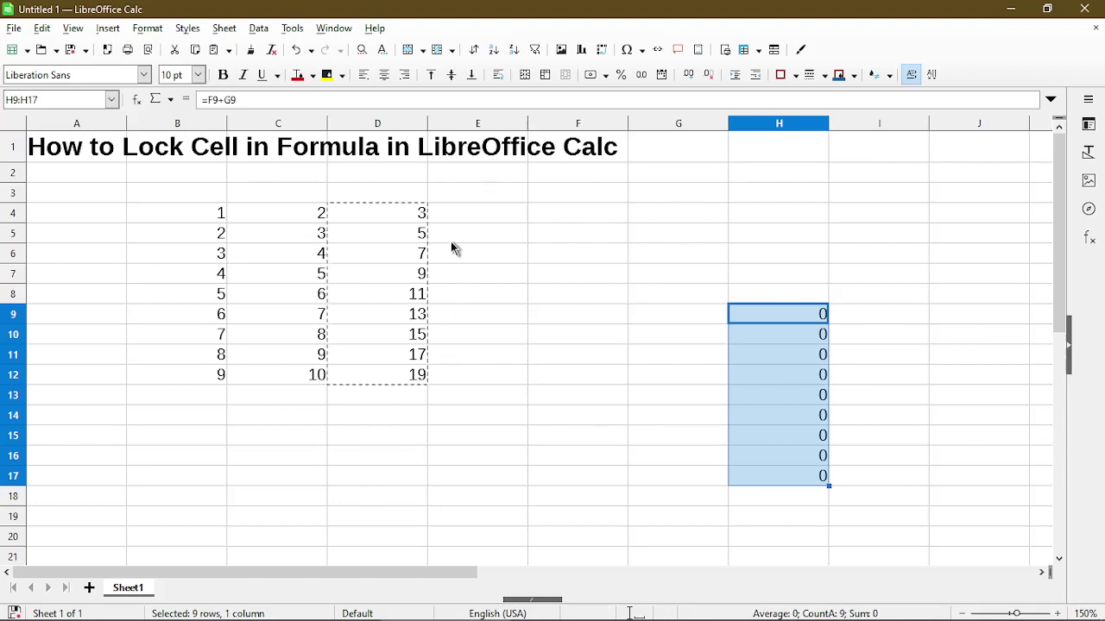
{"action": "left_click", "coordinate": [762, 383]}
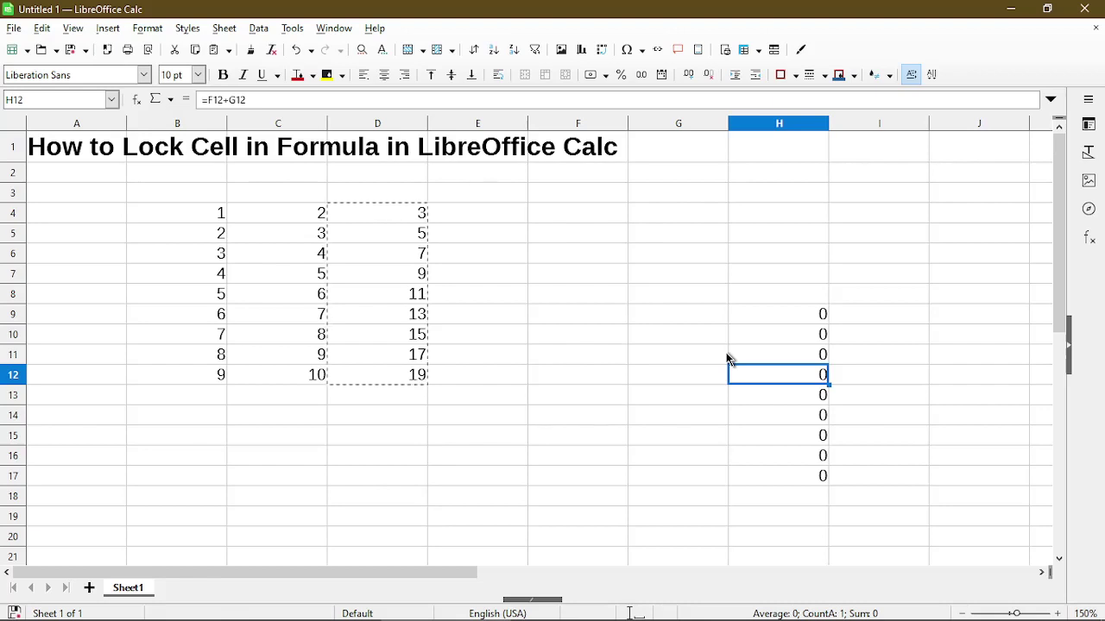
{"action": "left_click", "coordinate": [421, 216]}
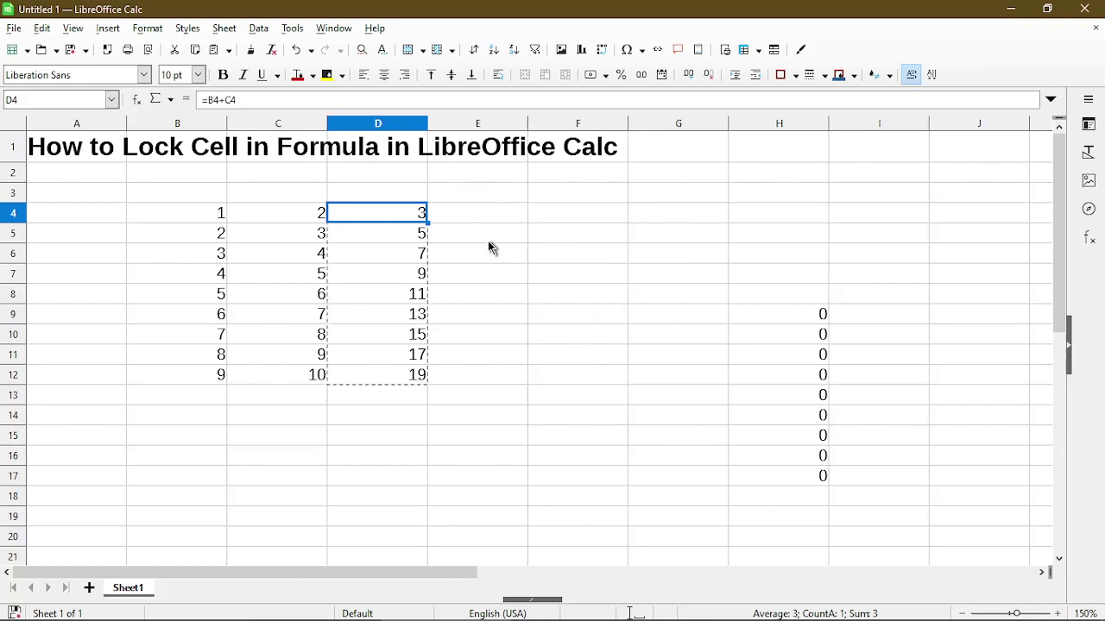
{"action": "left_click", "coordinate": [763, 323]}
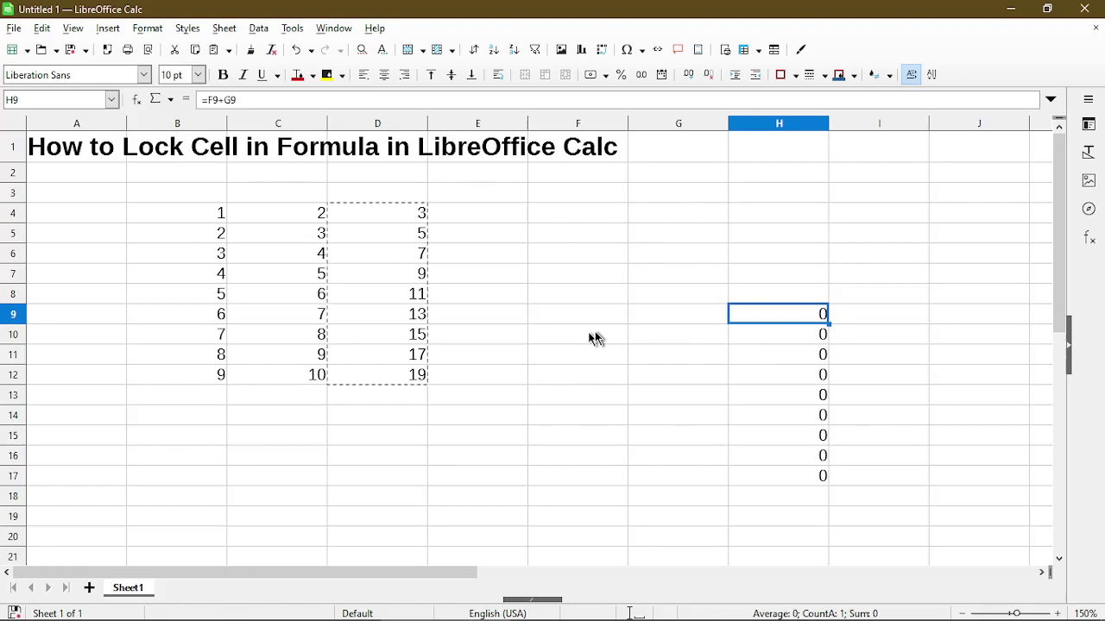
{"action": "double_click", "coordinate": [797, 319]}
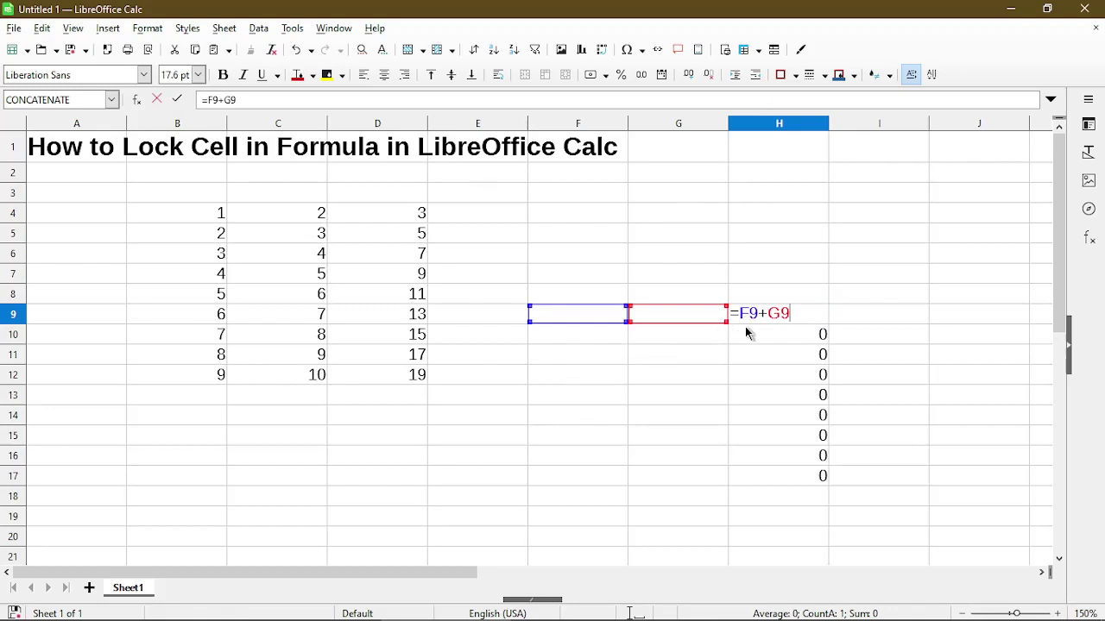
{"action": "key", "text": "Escape"}
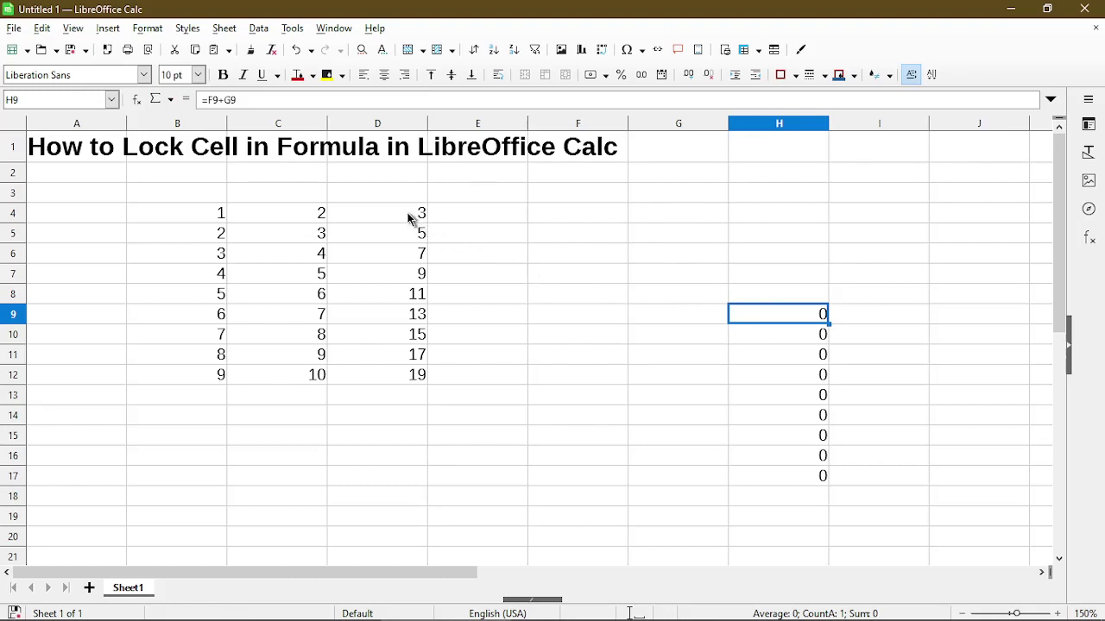
{"action": "left_click", "coordinate": [409, 217]}
{"action": "key", "text": "F2"}
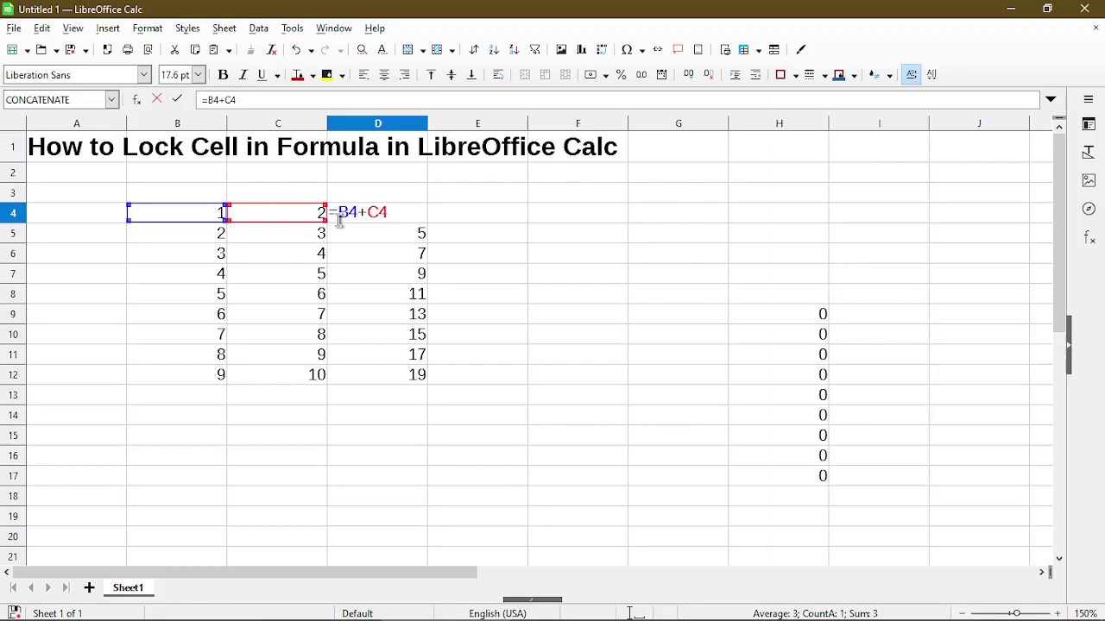
Change D4's formula to =$B$4+$C$4 with absolute references, still showing 3.
{"action": "key", "text": "Escape"}
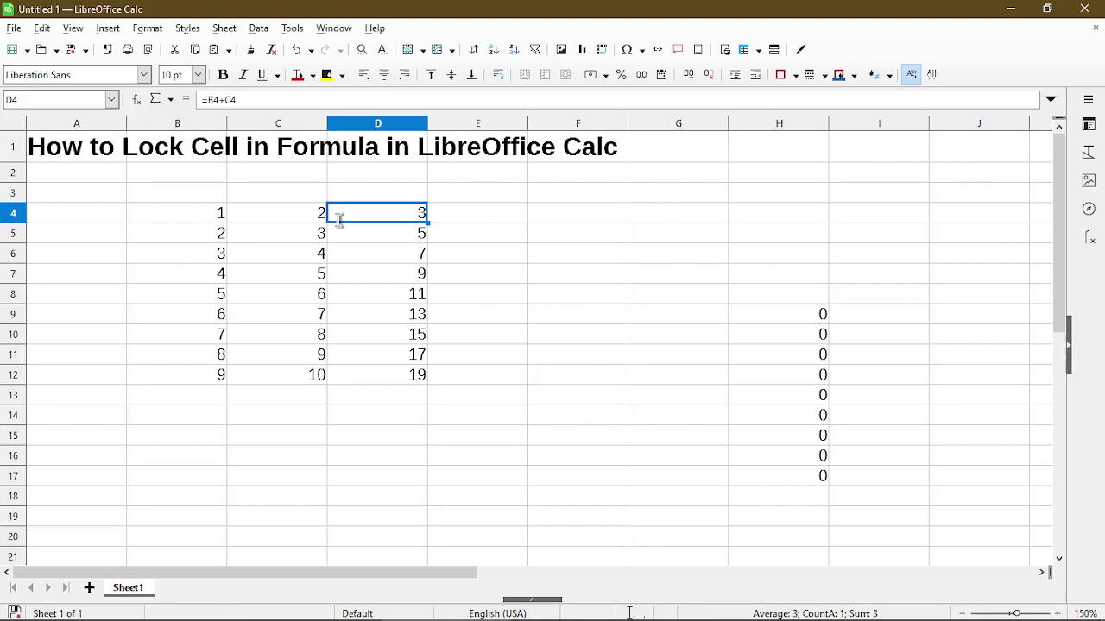
{"action": "left_click", "coordinate": [206, 100]}
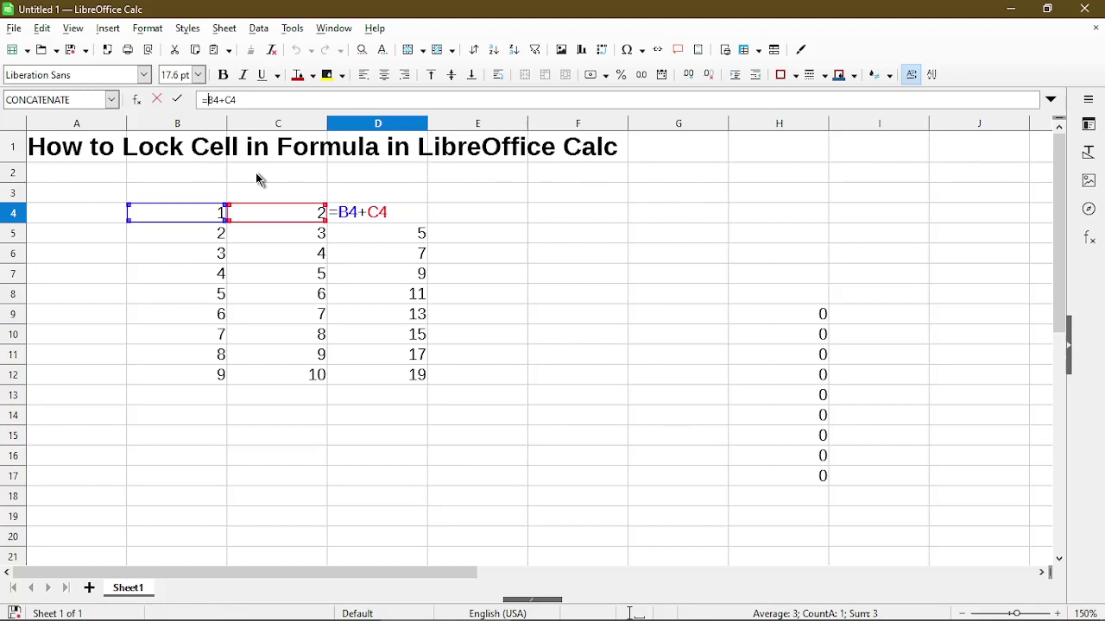
{"action": "type", "text": "$B"}
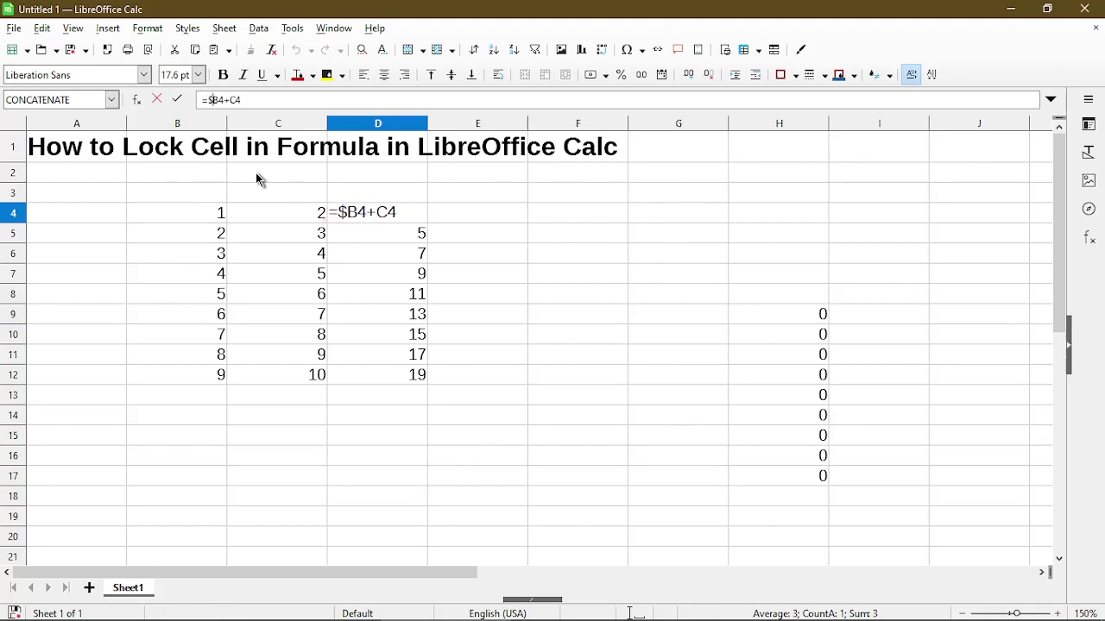
{"action": "type", "text": "$"}
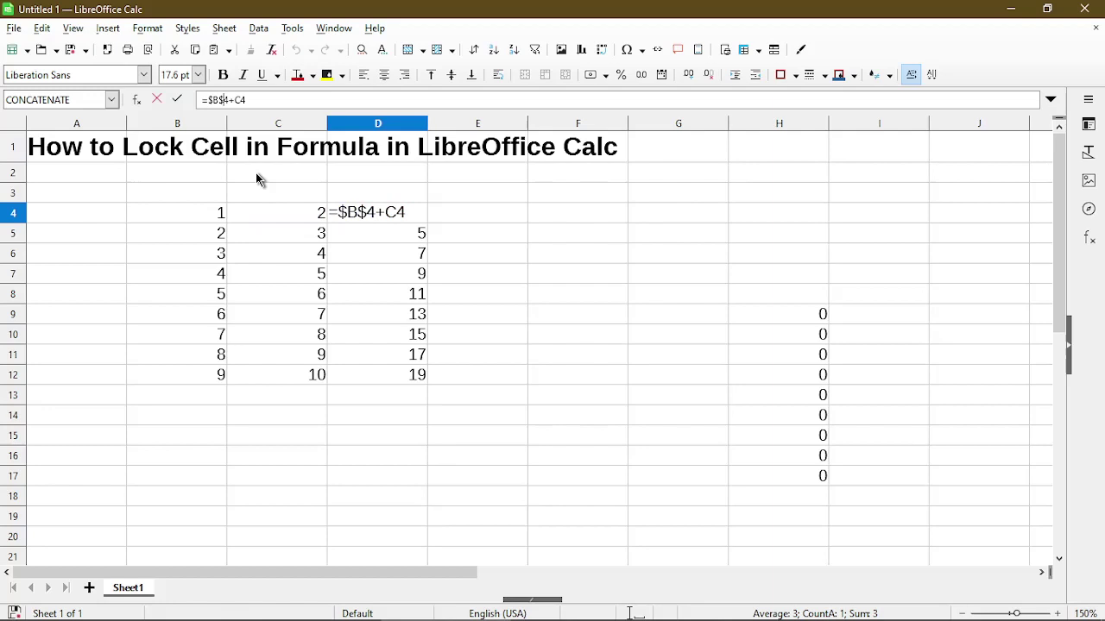
{"action": "key", "text": "Right"}
{"action": "type", "text": "$"}
{"action": "key", "text": "Right"}
{"action": "type", "text": "$"}
{"action": "key", "text": "Return"}
{"action": "left_click", "coordinate": [383, 215]}
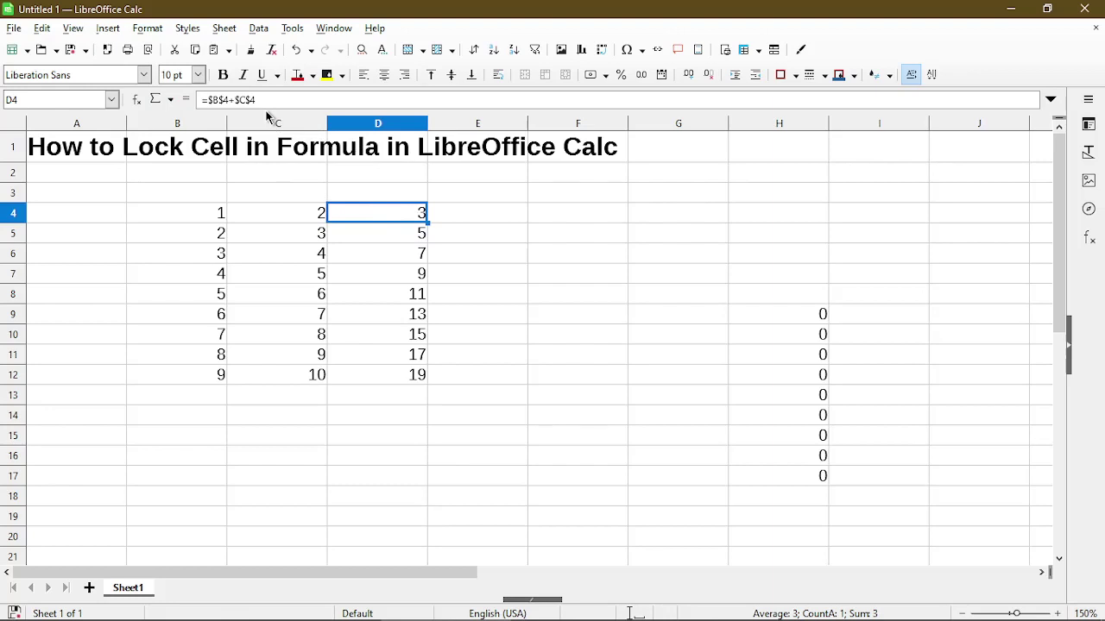
Copy D4's locked formula and paste it into F15, G9 and H4, each showing 3.
{"action": "key", "text": "ctrl+c"}
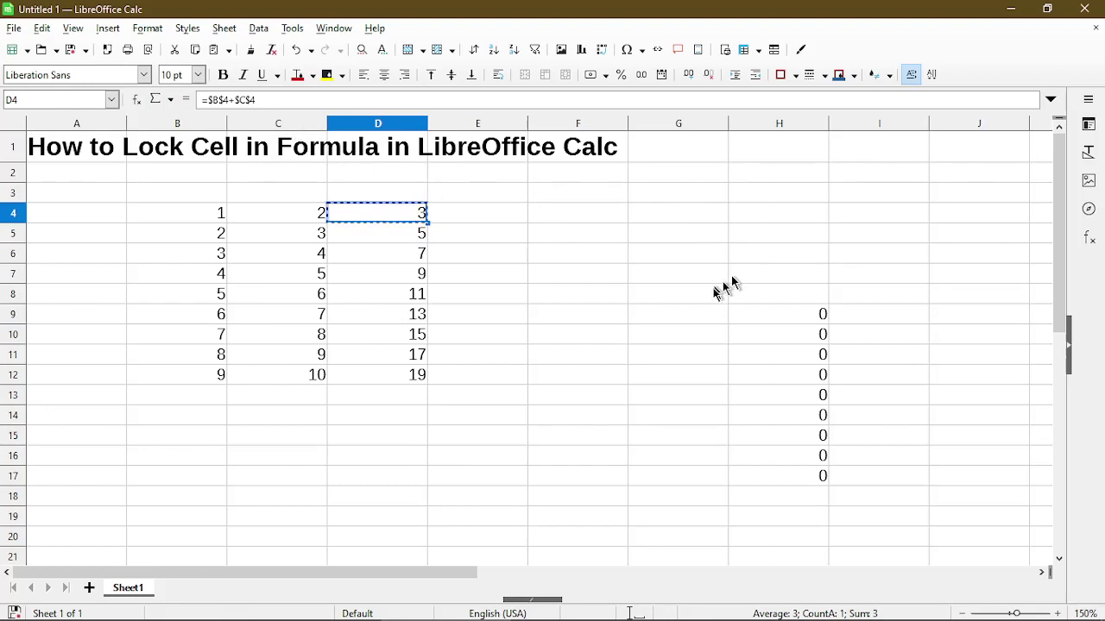
{"action": "left_click", "coordinate": [570, 439]}
{"action": "key", "text": "ctrl+v"}
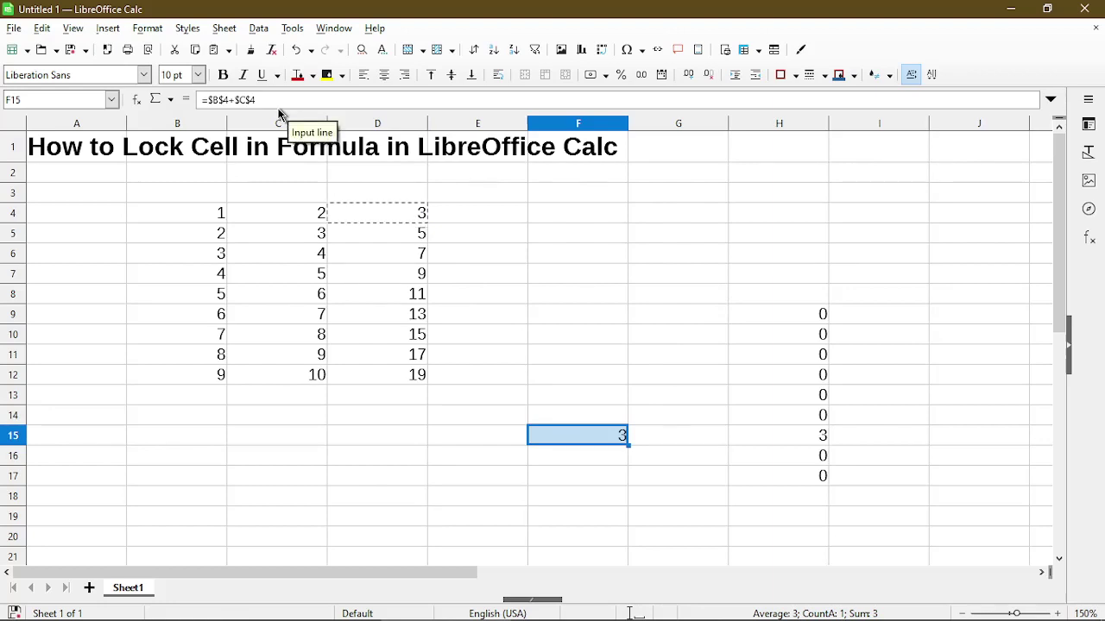
{"action": "left_click", "coordinate": [682, 311]}
{"action": "key", "text": "ctrl+v"}
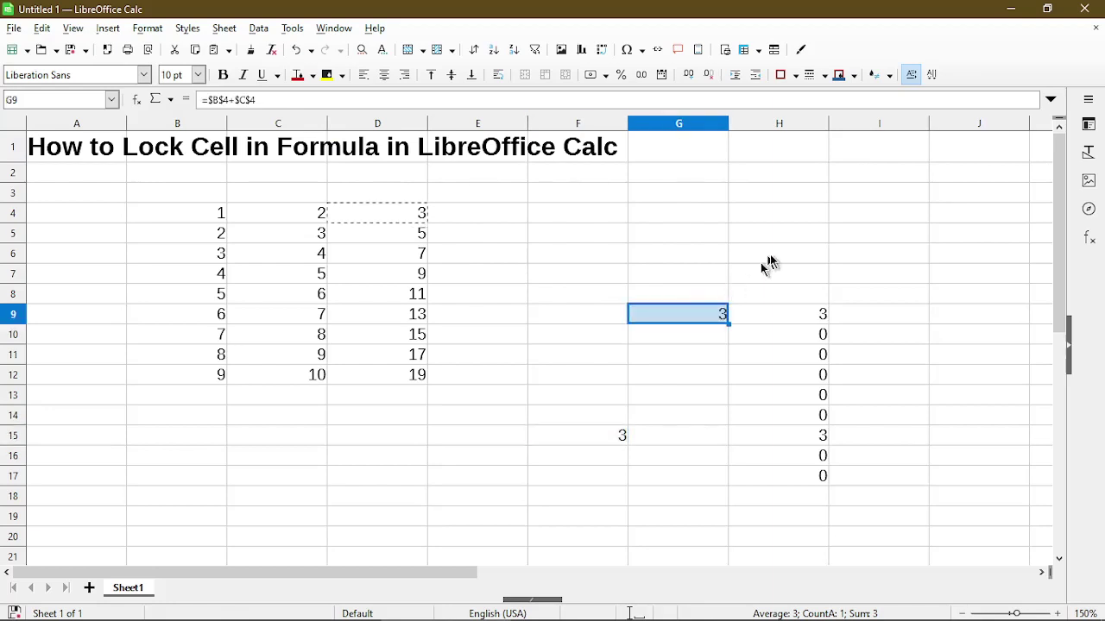
{"action": "left_click", "coordinate": [782, 218]}
{"action": "key", "text": "ctrl+v"}
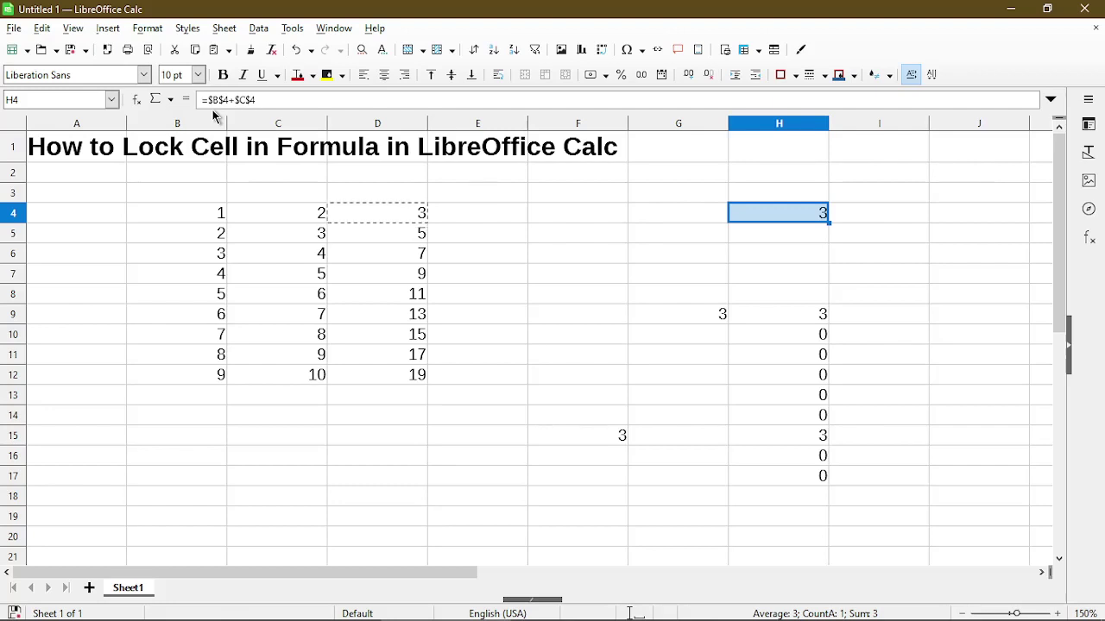
{"action": "left_click", "coordinate": [385, 216]}
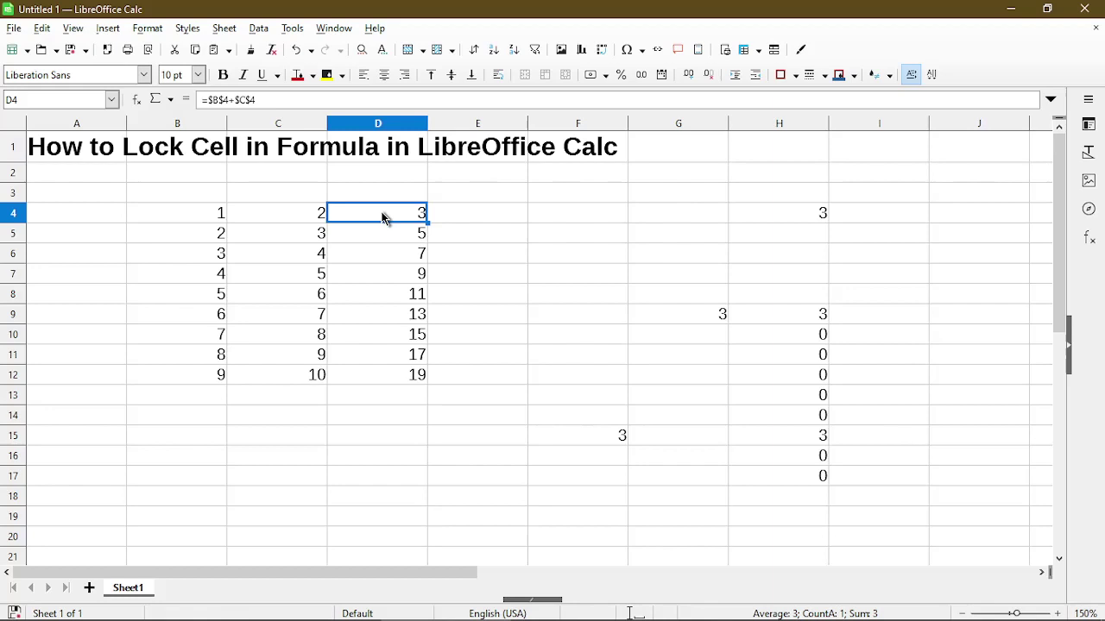
{"action": "key", "text": "shift+F4"}
{"action": "key", "text": "shift+F4"}
{"action": "key", "text": "shift+F4"}
{"action": "key", "text": "shift+F4"}
{"action": "key", "text": "shift+F4"}
{"action": "key", "text": "shift+F4"}
{"action": "key", "text": "shift+F4"}
{"action": "key", "text": "shift+F4"}
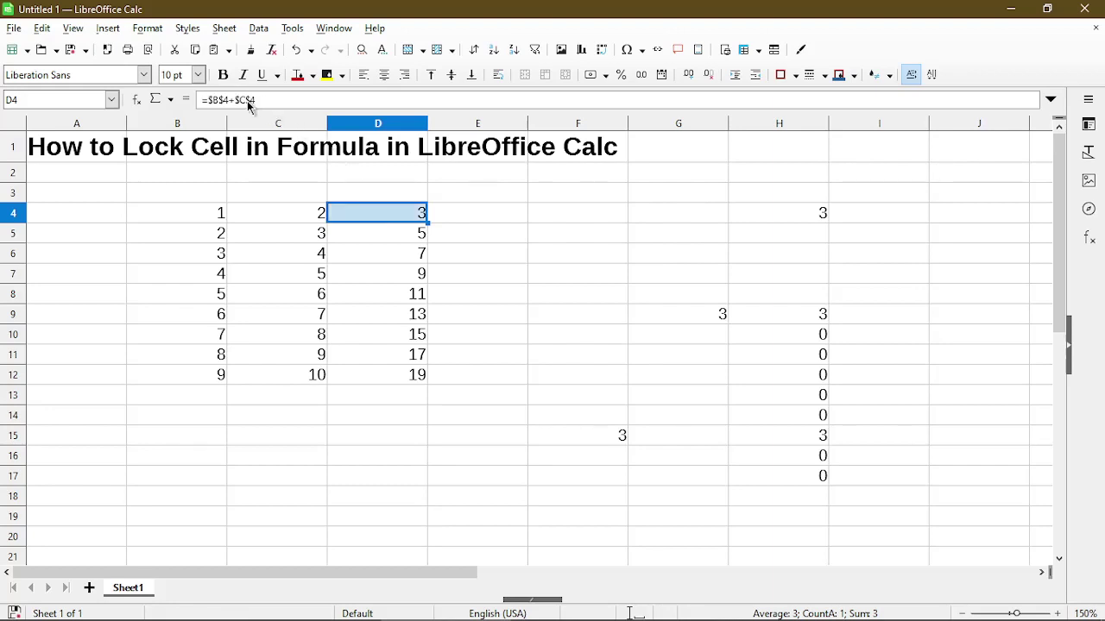